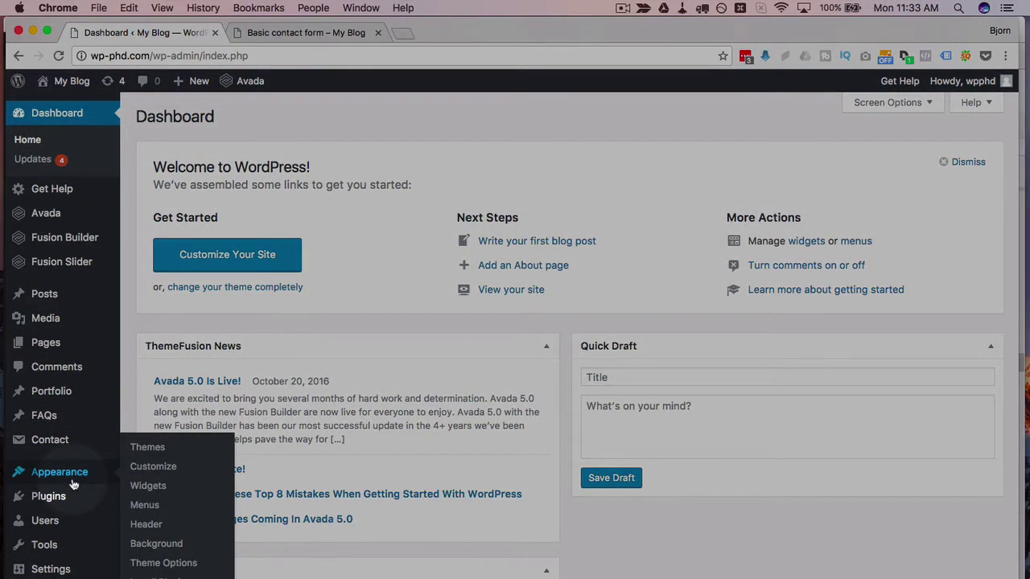
- Search the WordPress directory of new plugins for "contact form 7 modules"
mouse_move(58, 440)
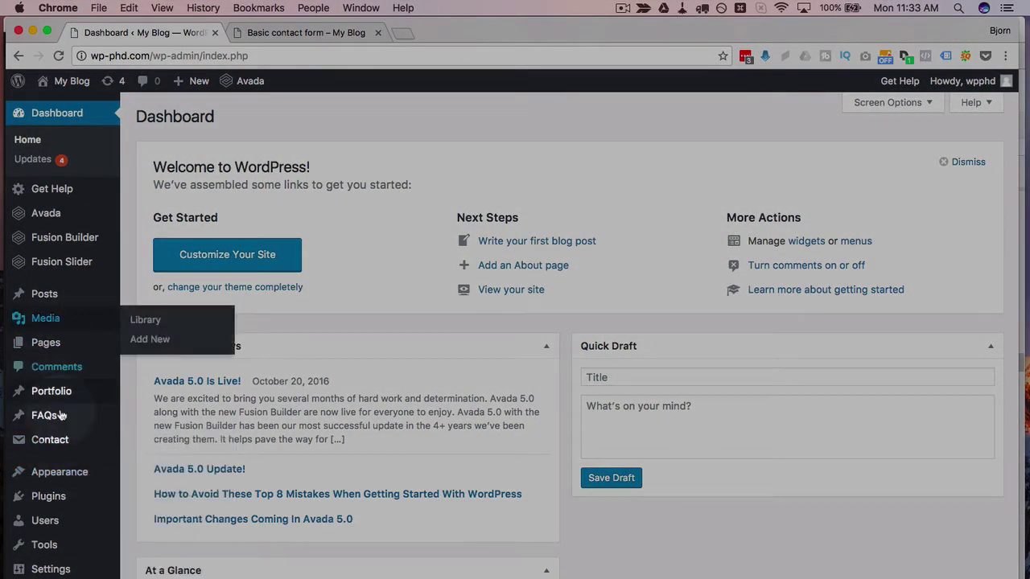
mouse_move(48, 496)
left_click(161, 519)
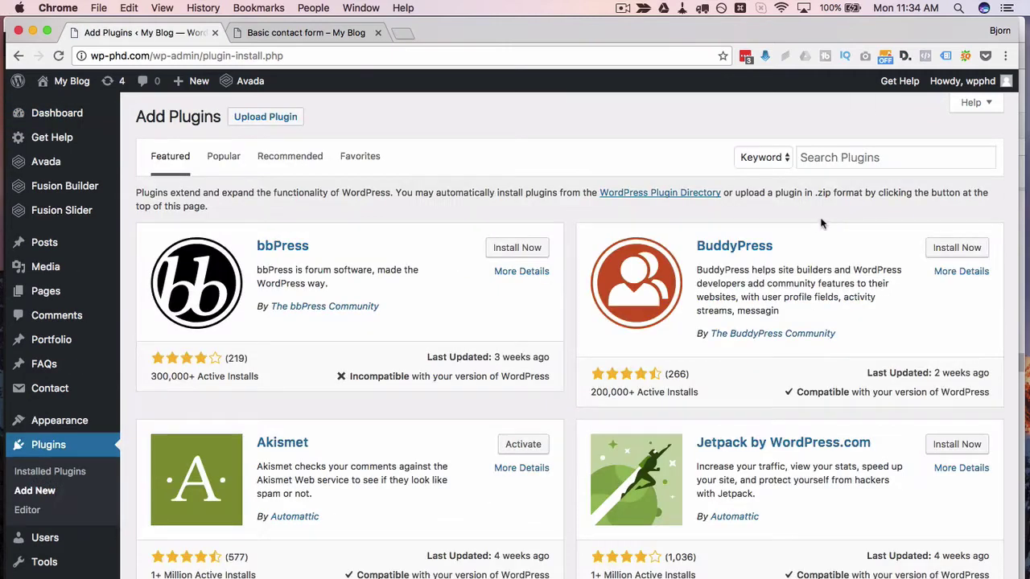
left_click(851, 165)
type("contact form")
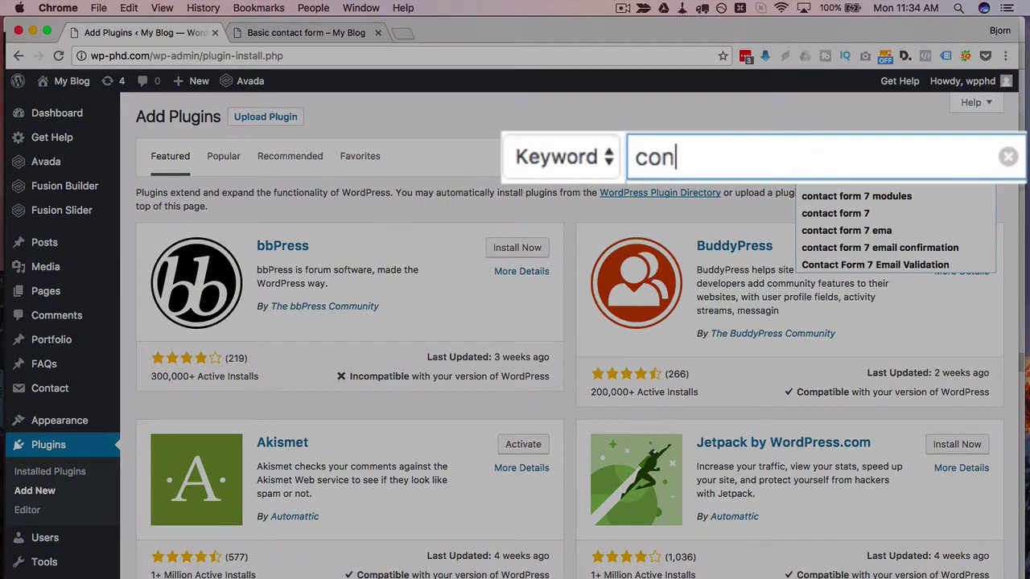
type(" 7 modules")
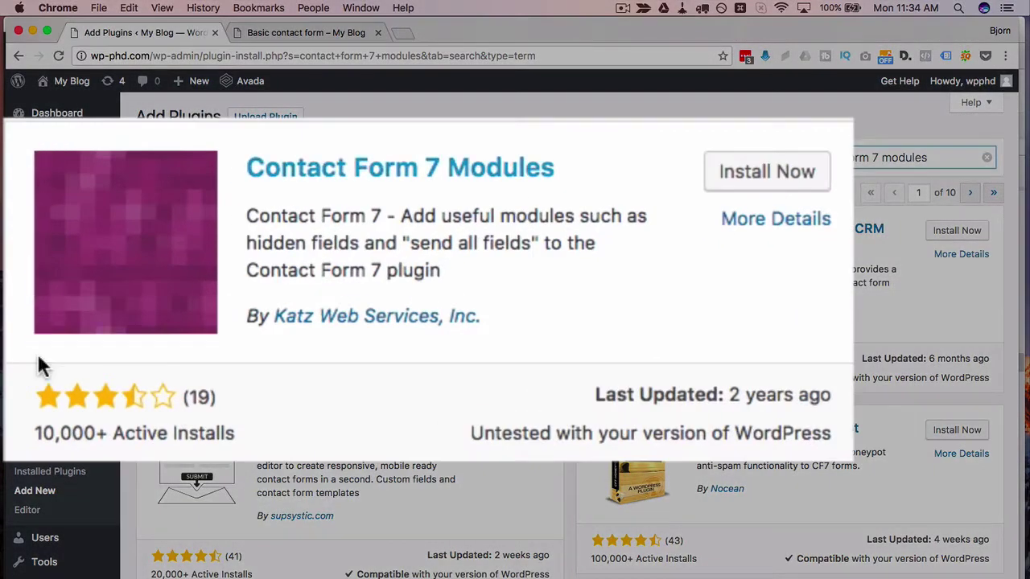
- Install and activate Contact Form 7 Modules, and check its Hidden Fields and Send All Fields entries among the installed plugins
left_click(791, 181)
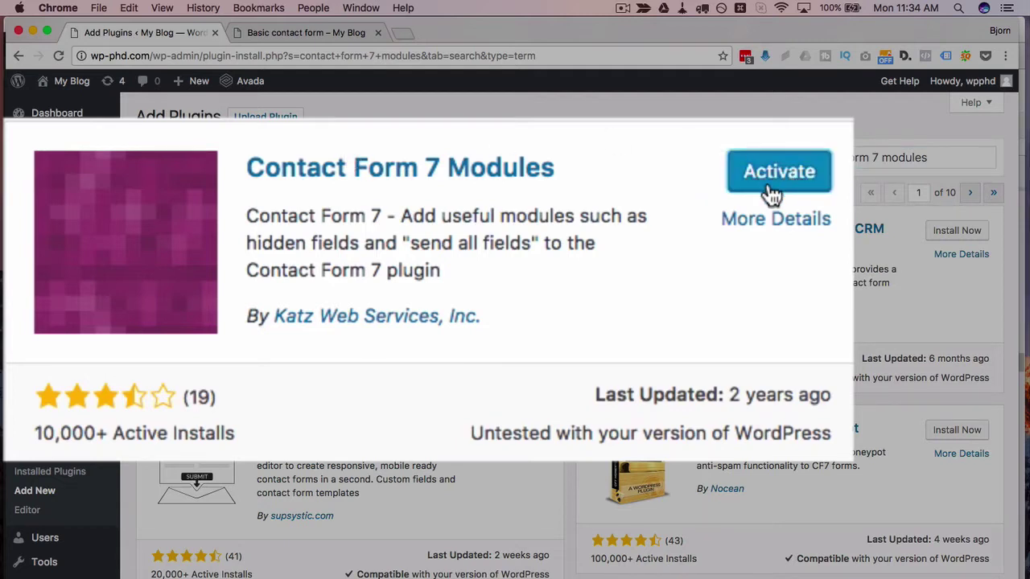
left_click(773, 189)
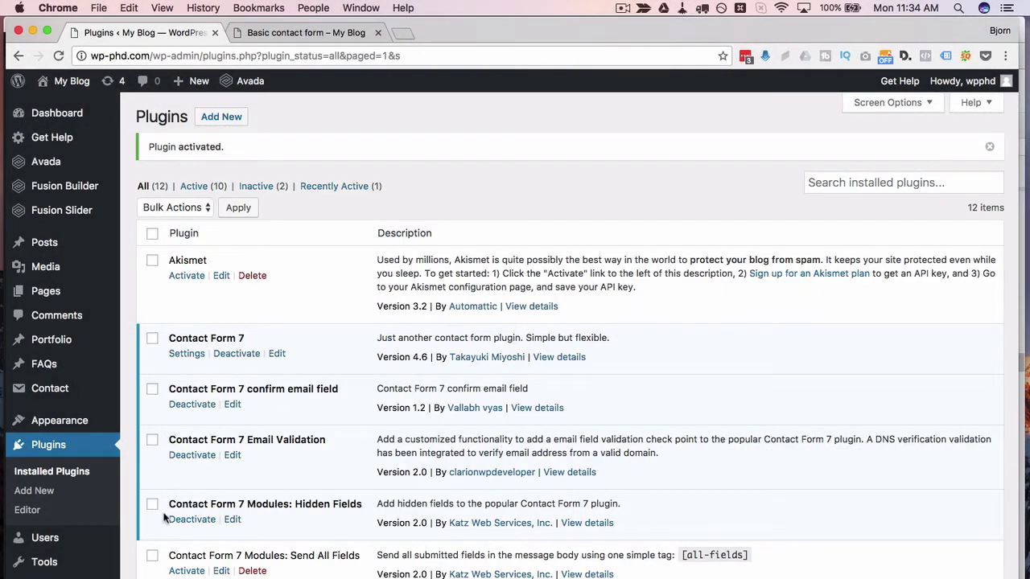
scroll(166, 520, "down", 2)
left_click_drag(168, 432, 362, 433)
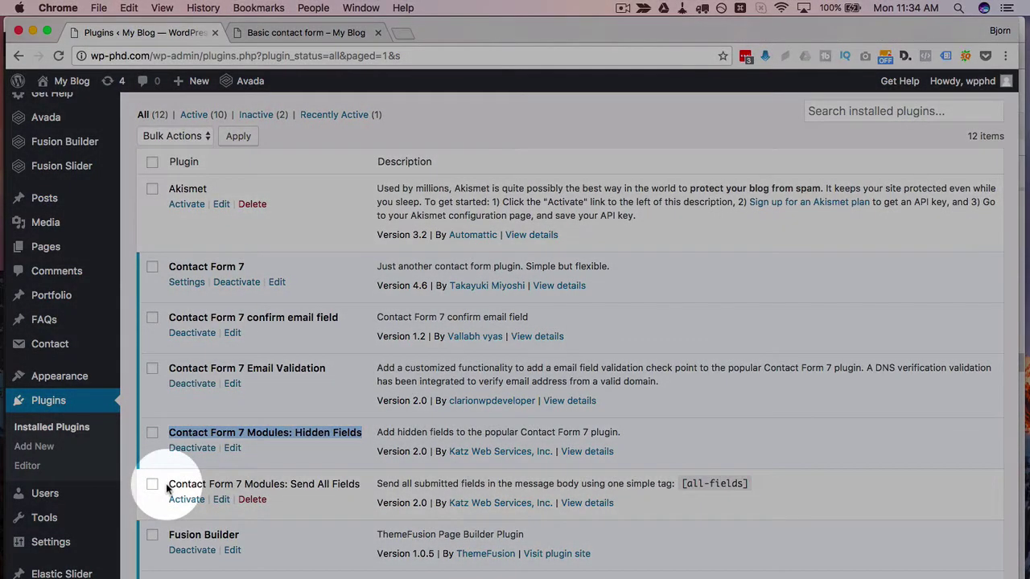
left_click_drag(167, 484, 368, 488)
left_click(367, 491)
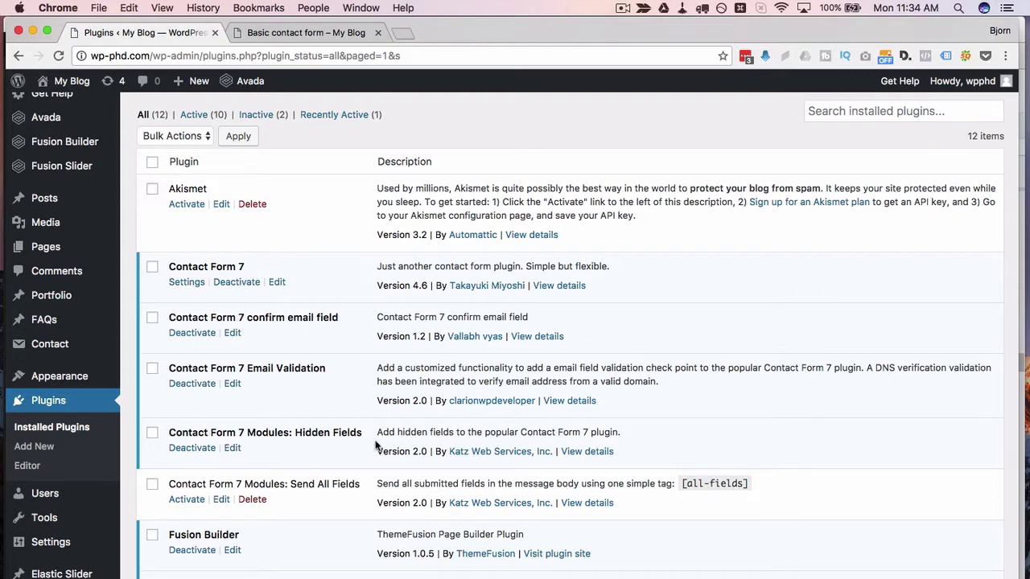
- Open the contact form named Basic contact form for editing
mouse_move(91, 385)
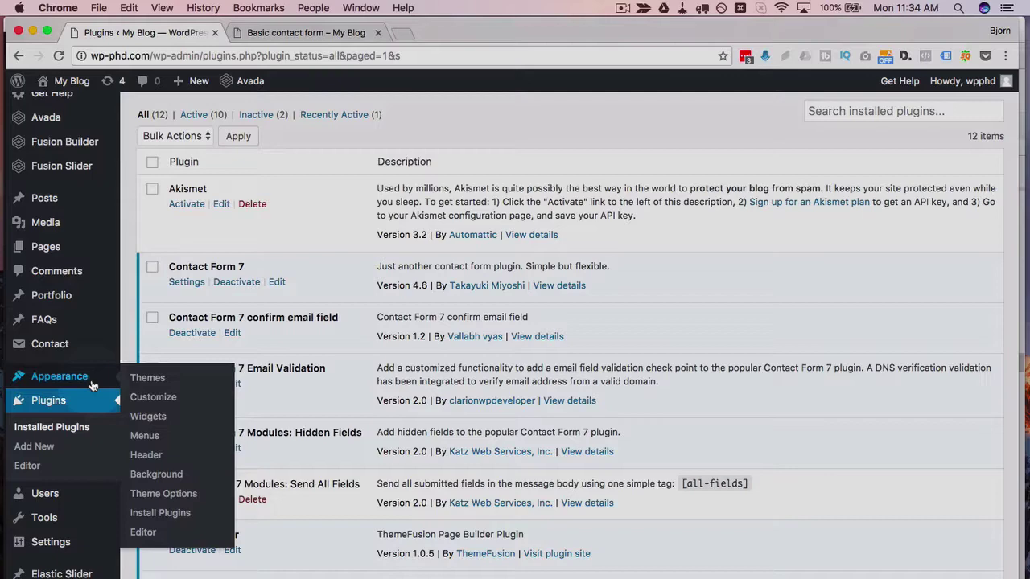
mouse_move(75, 353)
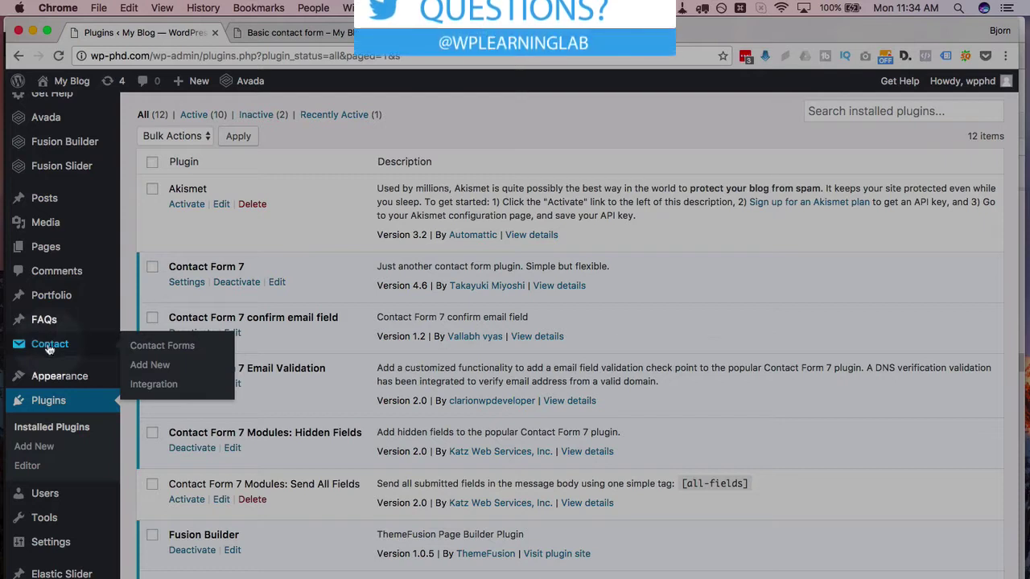
left_click(175, 352)
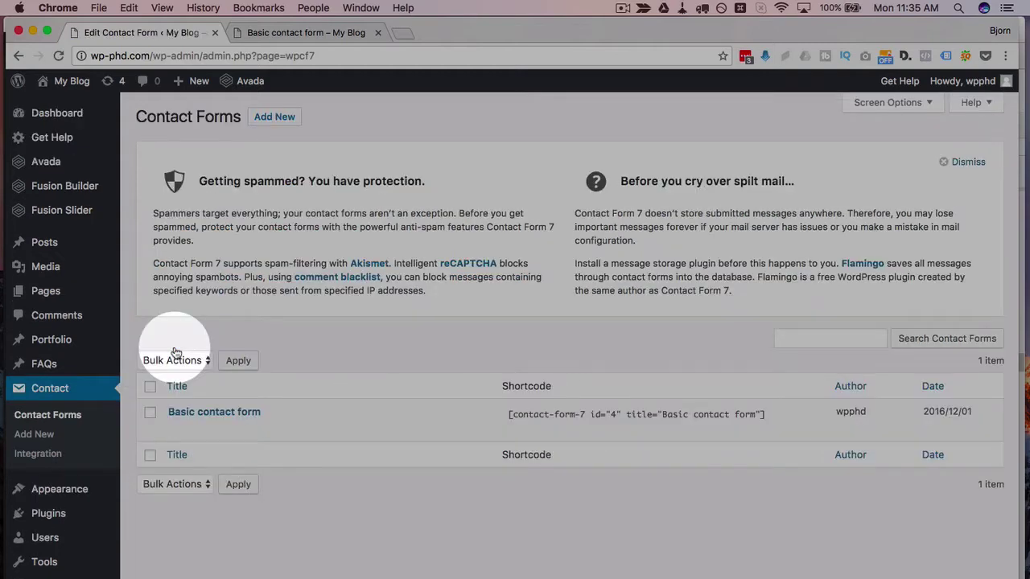
left_click(176, 428)
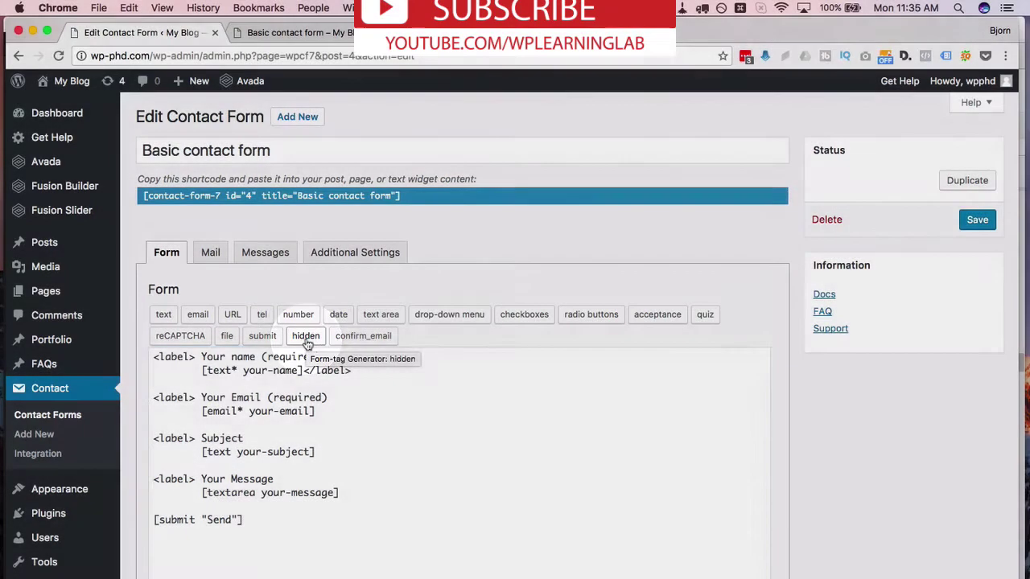
- Make an empty line above the submit tag in the form template and start generating a hidden form tag there
left_click(201, 506)
key("Return")
key("Return")
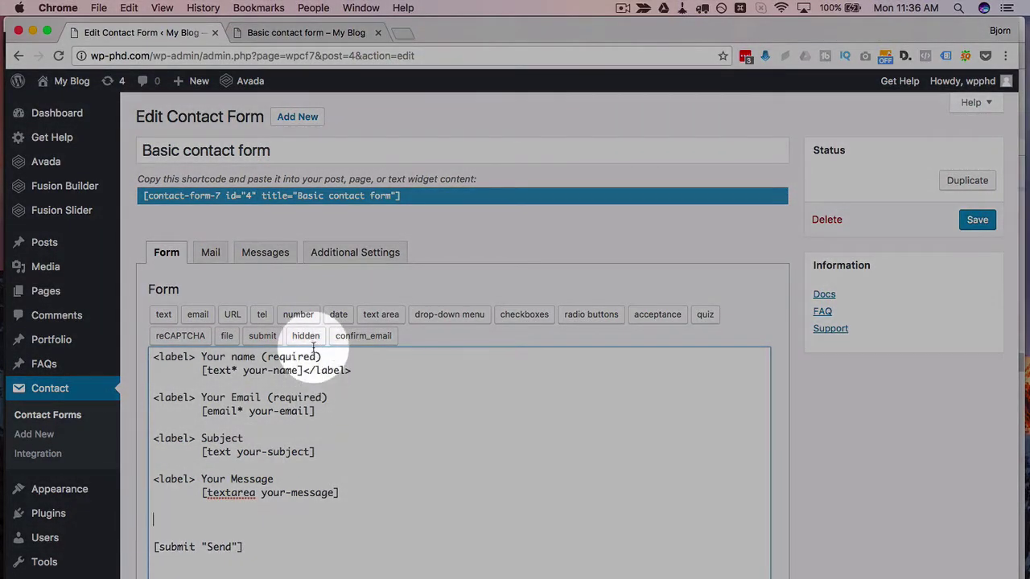
left_click(309, 338)
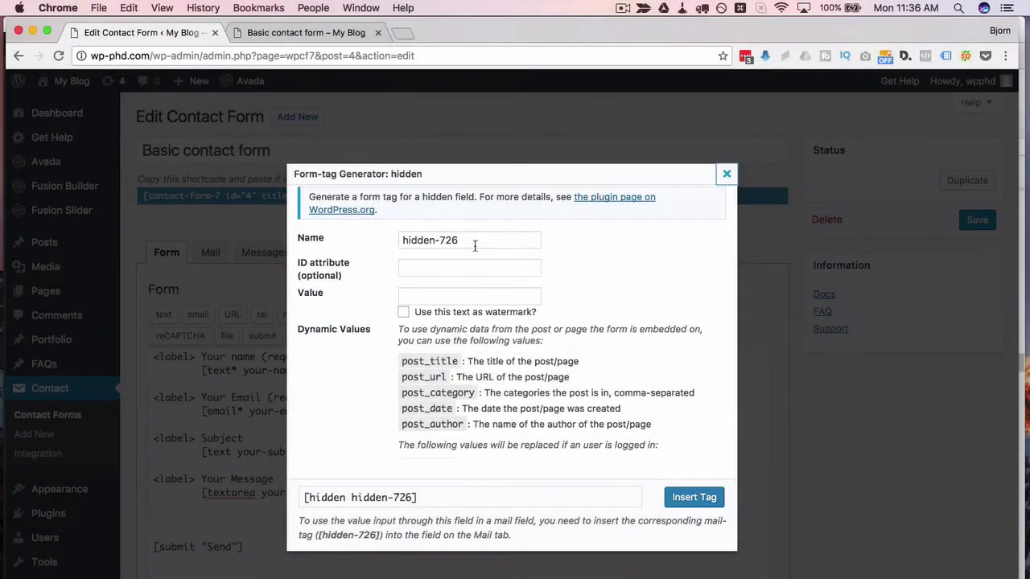
- Review the available dynamic values and set the hidden field's value to post_title
left_click_drag(537, 241, 375, 241)
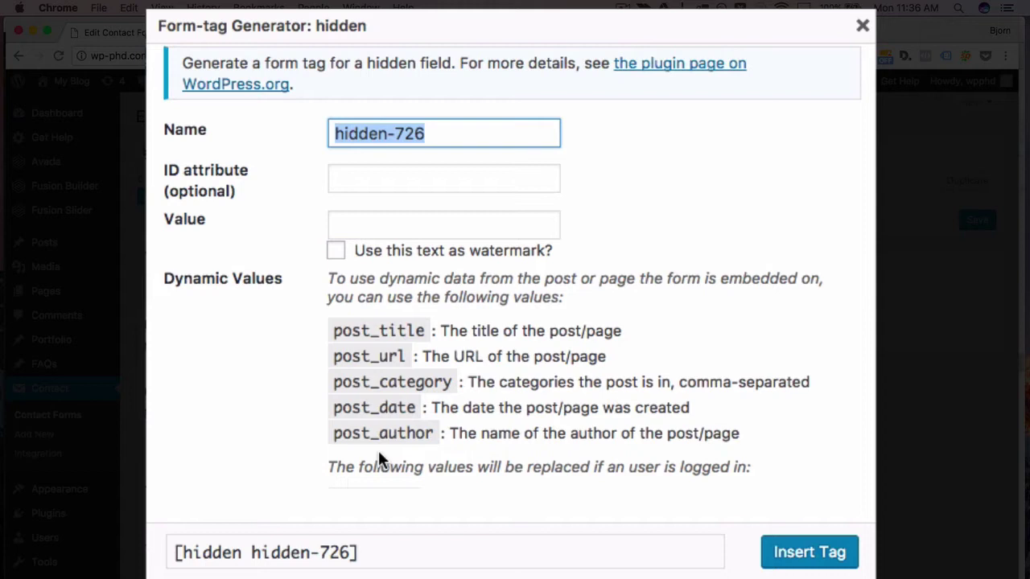
left_click_drag(329, 323, 741, 433)
left_click(557, 346)
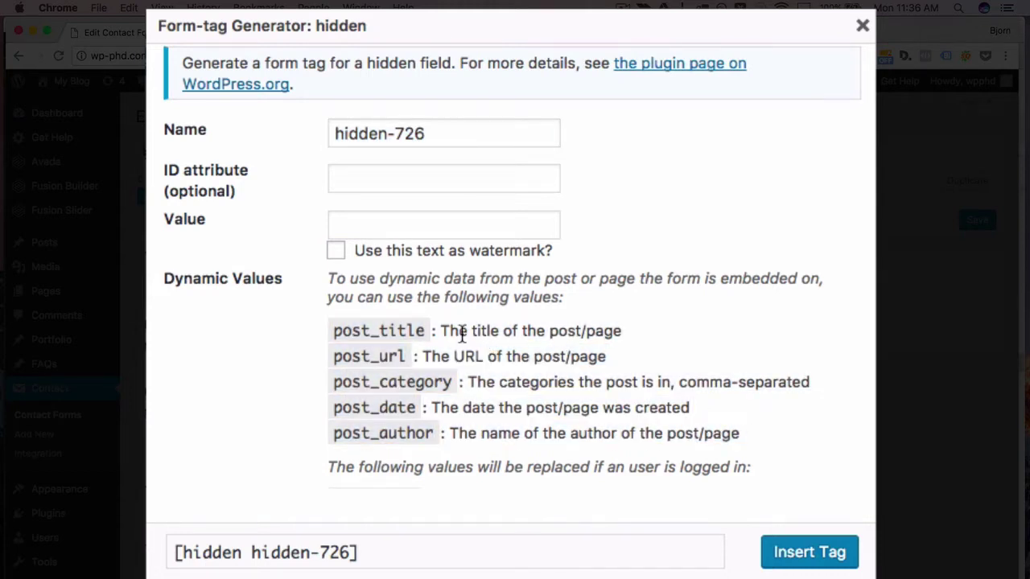
left_click_drag(423, 329, 336, 331)
key("super+c")
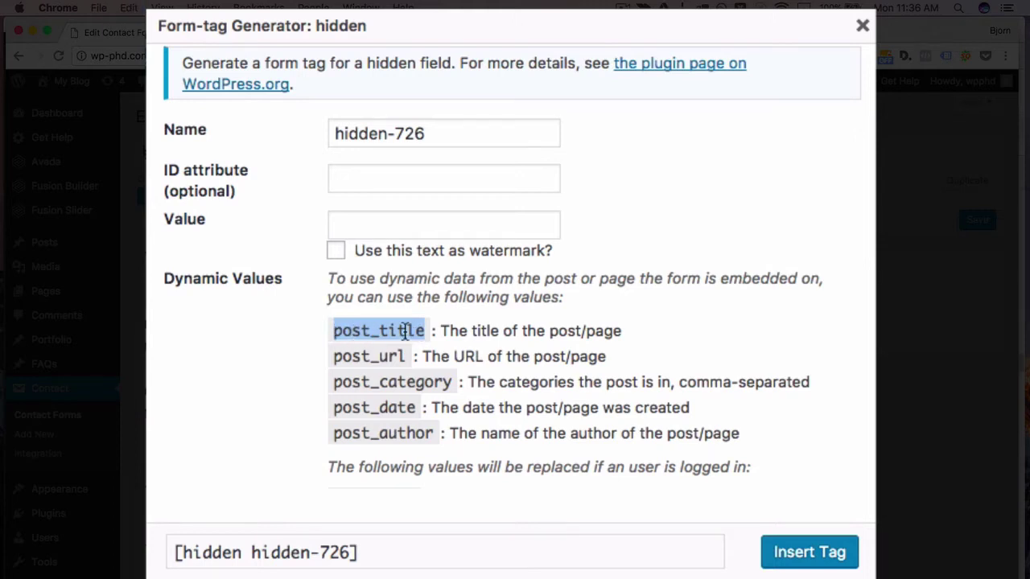
left_click(330, 226)
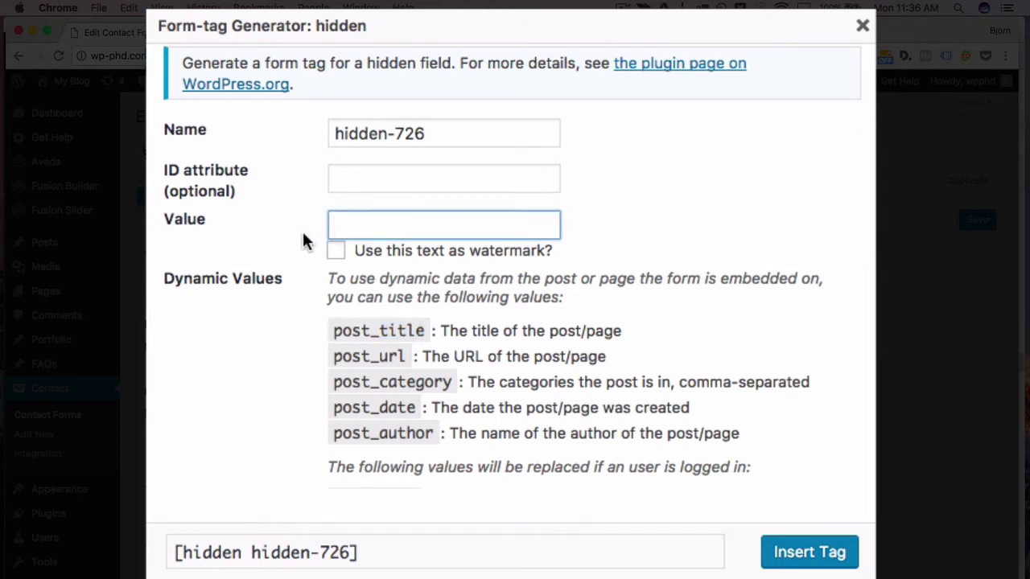
key("super+v")
- Name the hidden field hidden_post_title
left_click_drag(425, 134, 333, 133)
type("post_")
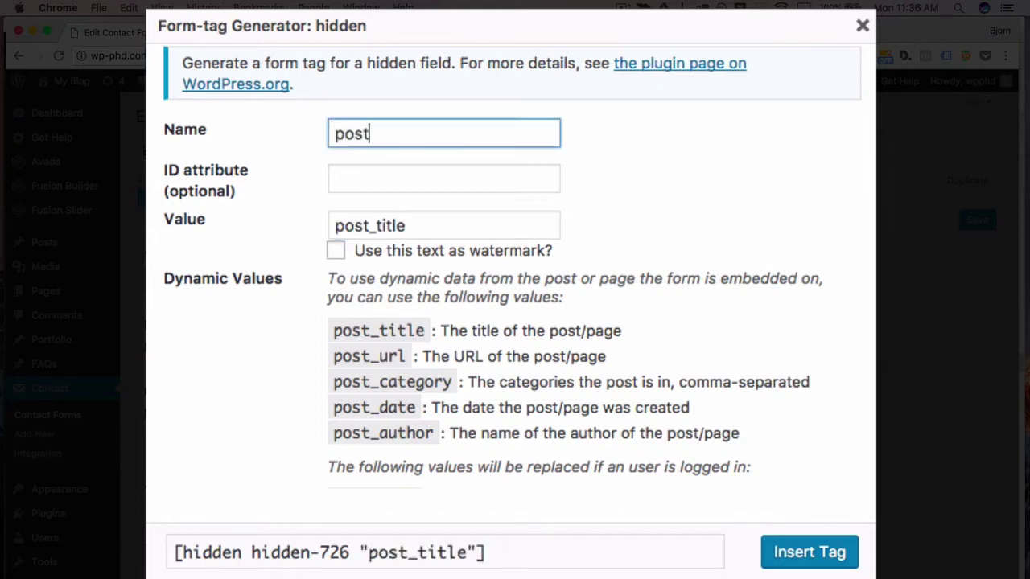
key("BackSpace")
key("BackSpace")
key("BackSpace")
key("BackSpace")
key("BackSpace")
type("hiddne")
key("BackSpace")
key("BackSpace")
type("en_post_value")
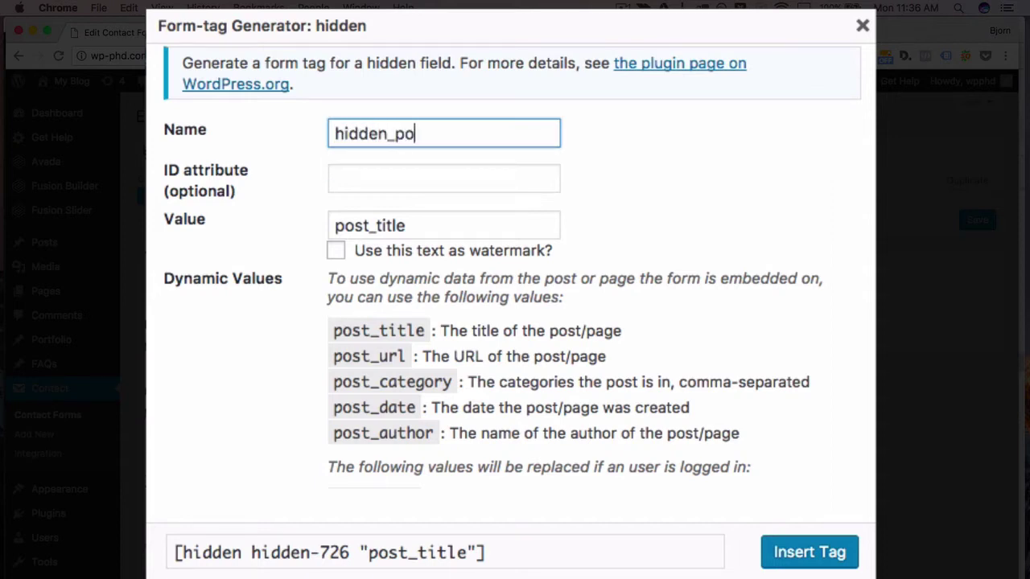
key("BackSpace")
key("BackSpace")
key("BackSpace")
key("BackSpace")
key("BackSpace")
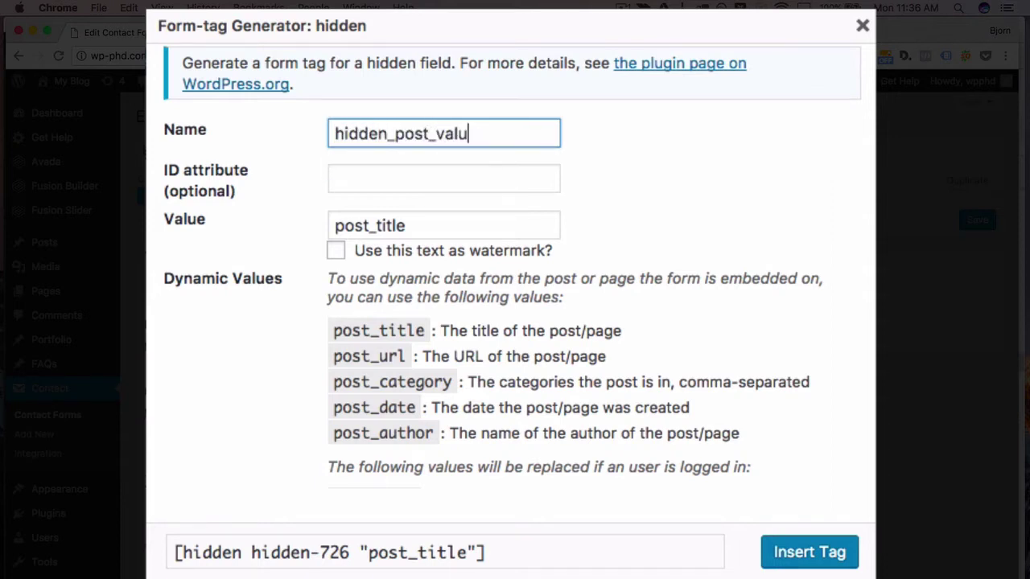
type("title")
left_click(637, 236)
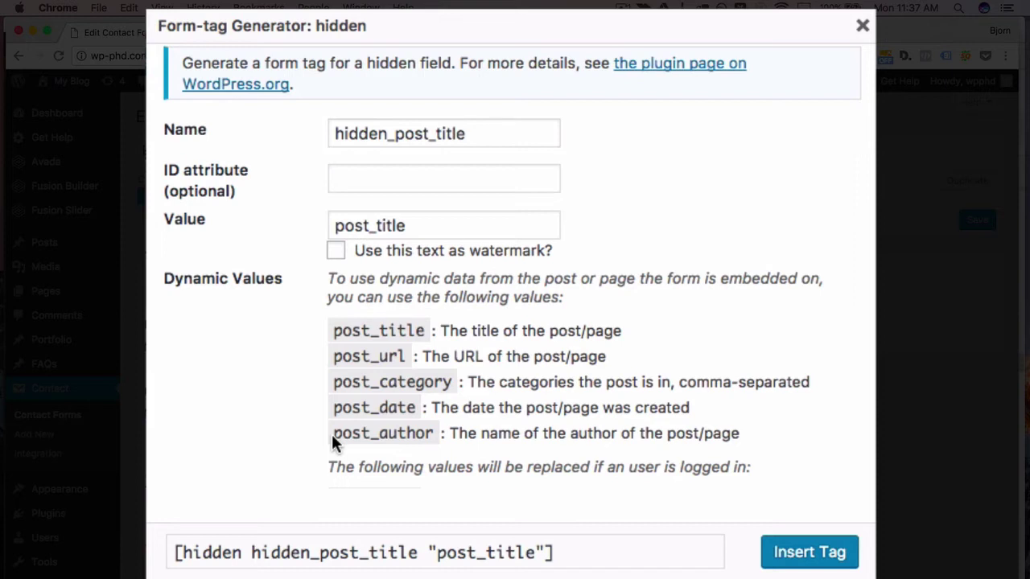
- Insert the hidden_post_title tag into the form template above the submit tag
left_click_drag(434, 434, 331, 434)
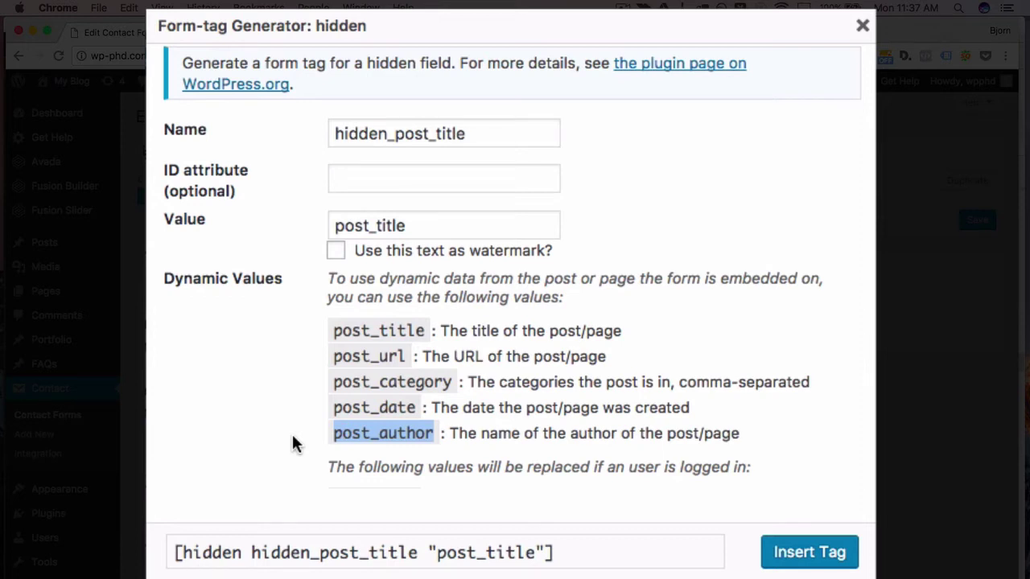
left_click(410, 386)
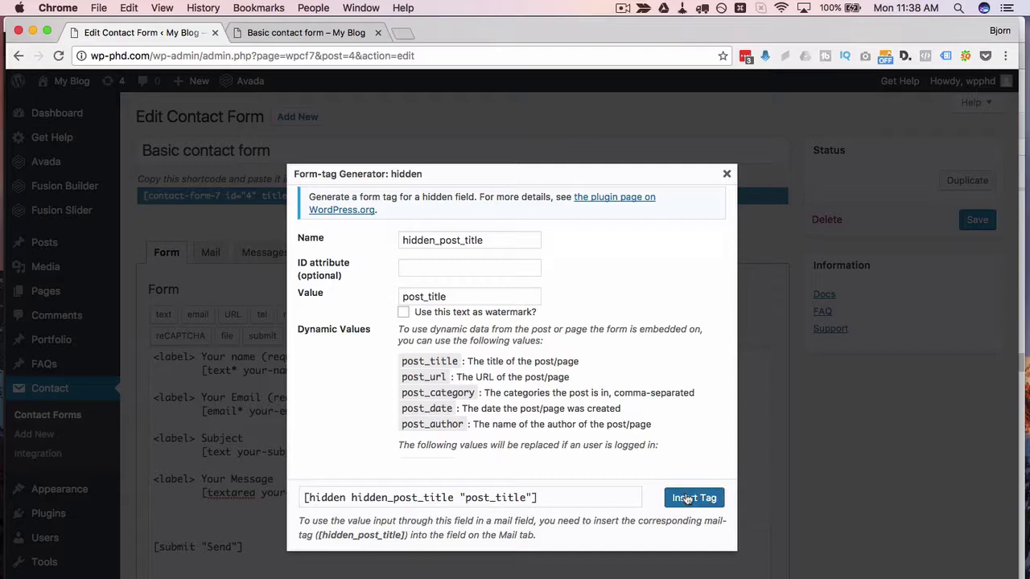
left_click(687, 507)
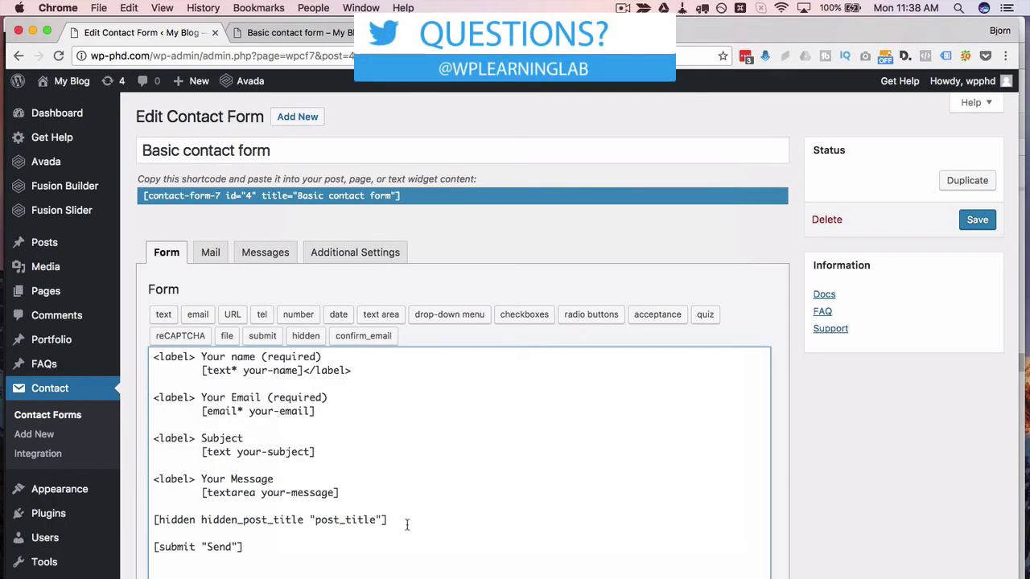
- Start a second hidden tag on a new line below the post title tag and set its value to post_author
key("Return")
key("Return")
left_click(306, 336)
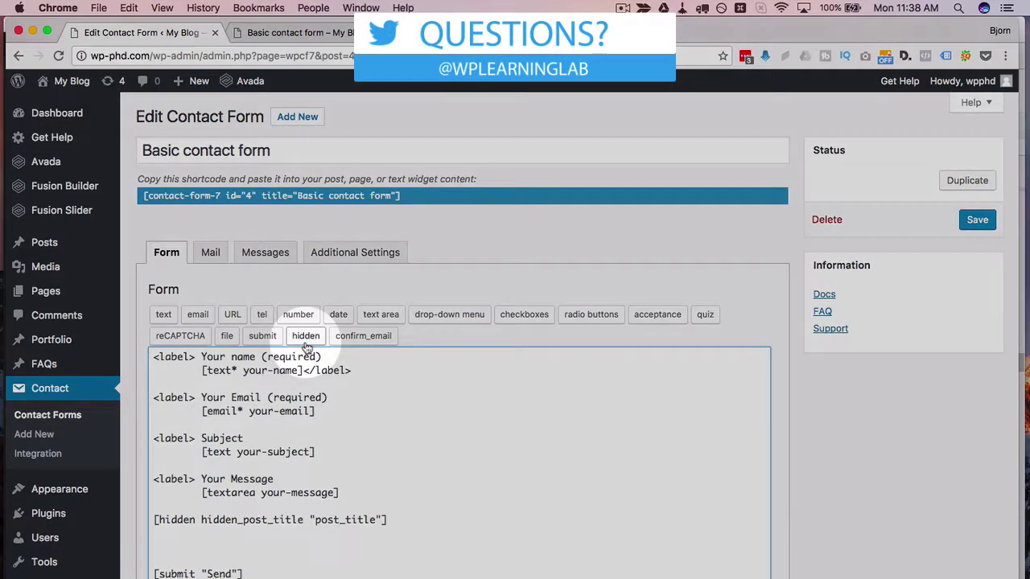
left_click(445, 270)
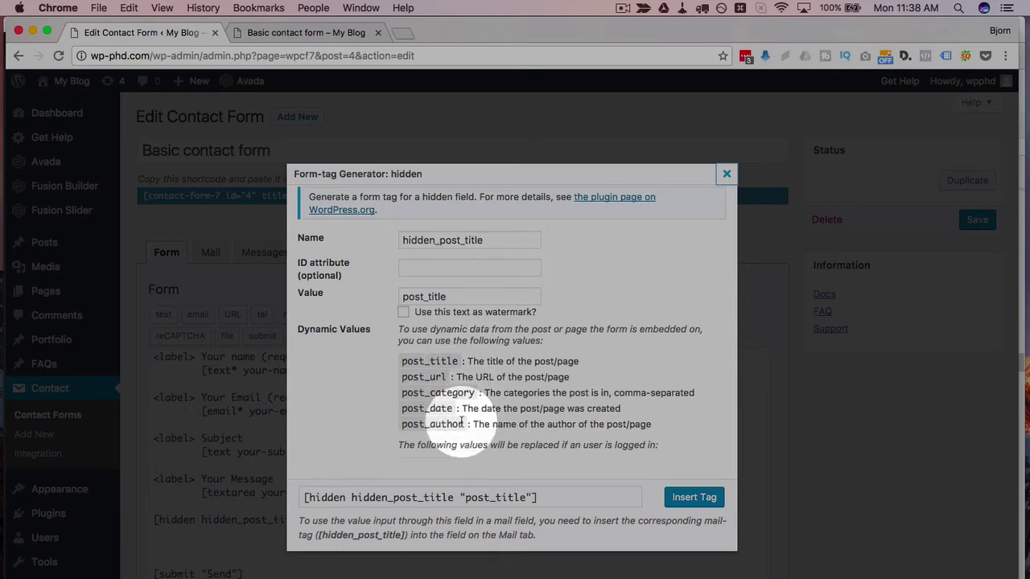
left_click_drag(464, 424, 403, 425)
key("super+c")
double_click(451, 297)
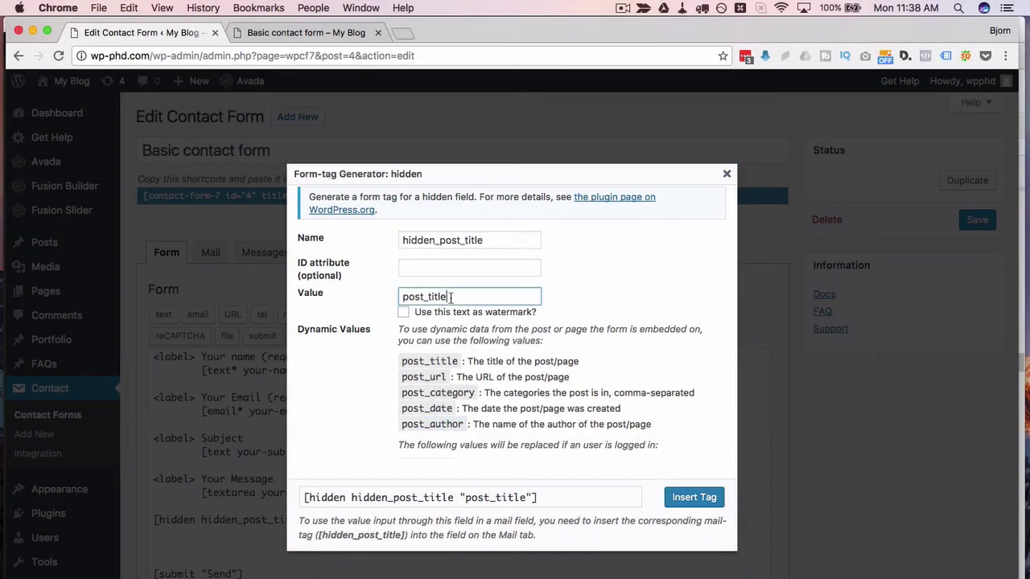
key("super+v")
- Name the second hidden field hidden_post_author and insert its tag into the form template
left_click_drag(483, 240, 466, 239)
type("author")
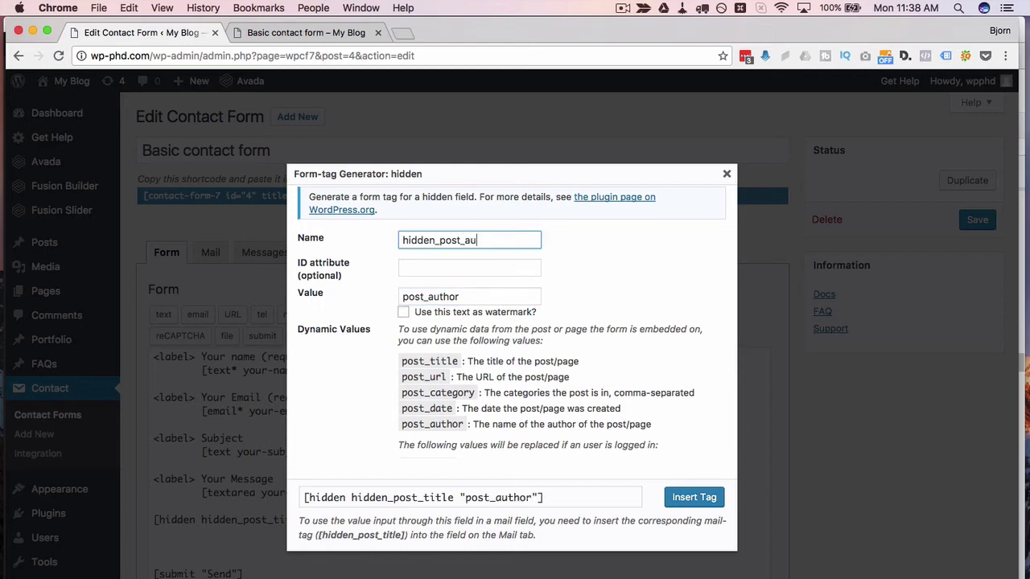
left_click(613, 297)
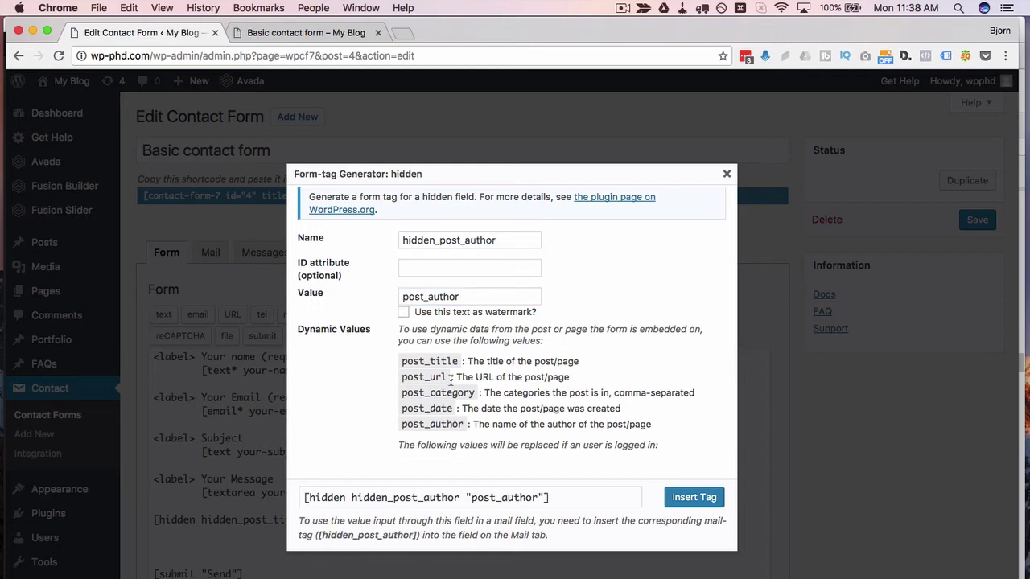
left_click(694, 497)
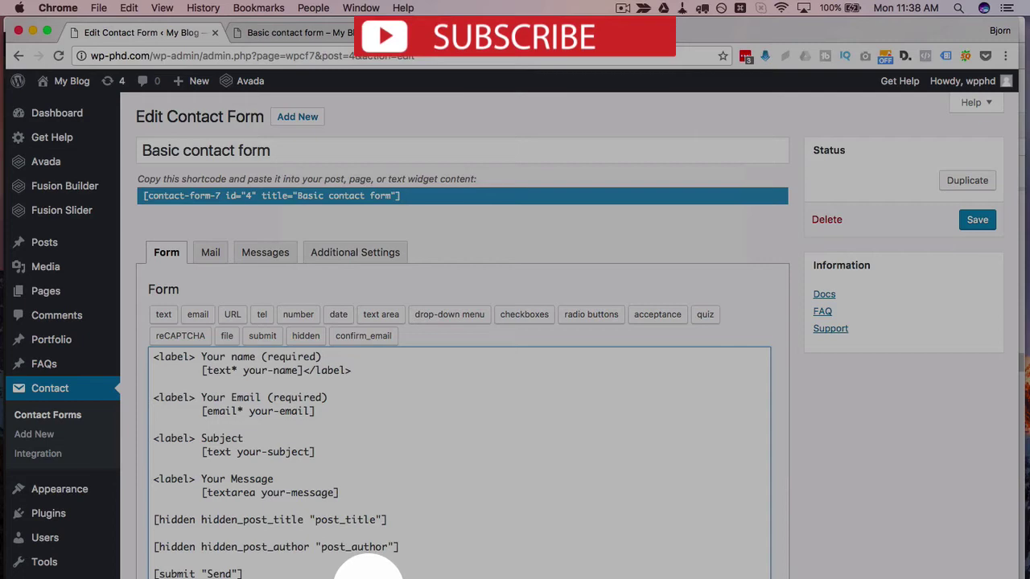
- Save the contact form and reload the published Basic contact form page
left_click(977, 220)
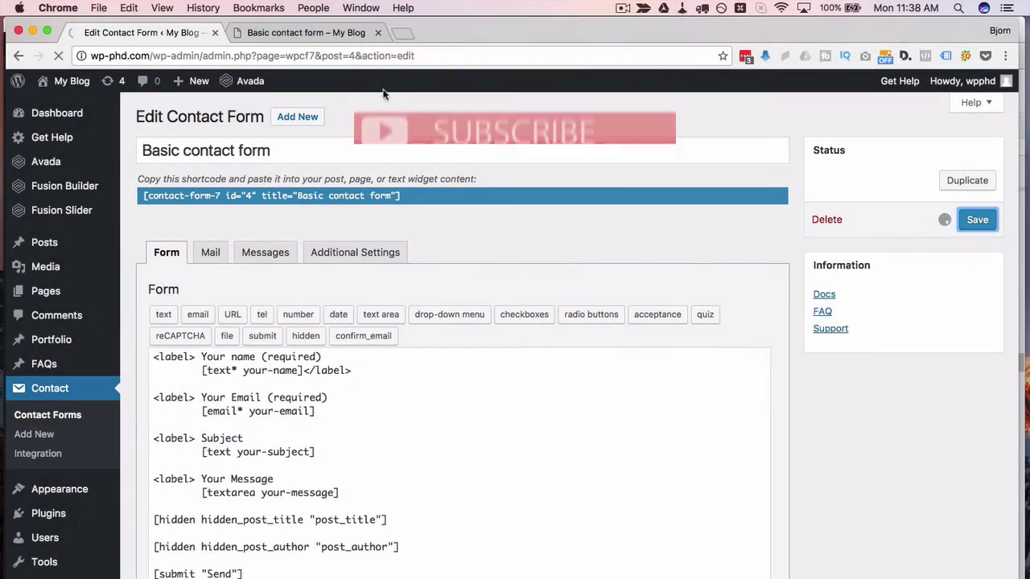
left_click(299, 34)
left_click(60, 57)
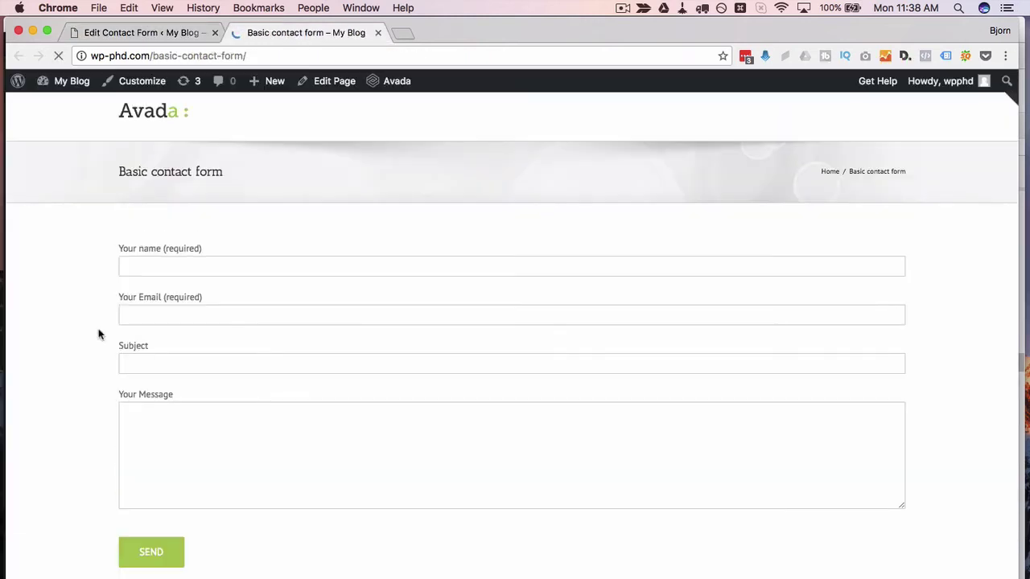
- Inspect the published contact form's HTML and expand its form element to examine the hidden post title and author inputs
scroll(100, 354, "down", 1)
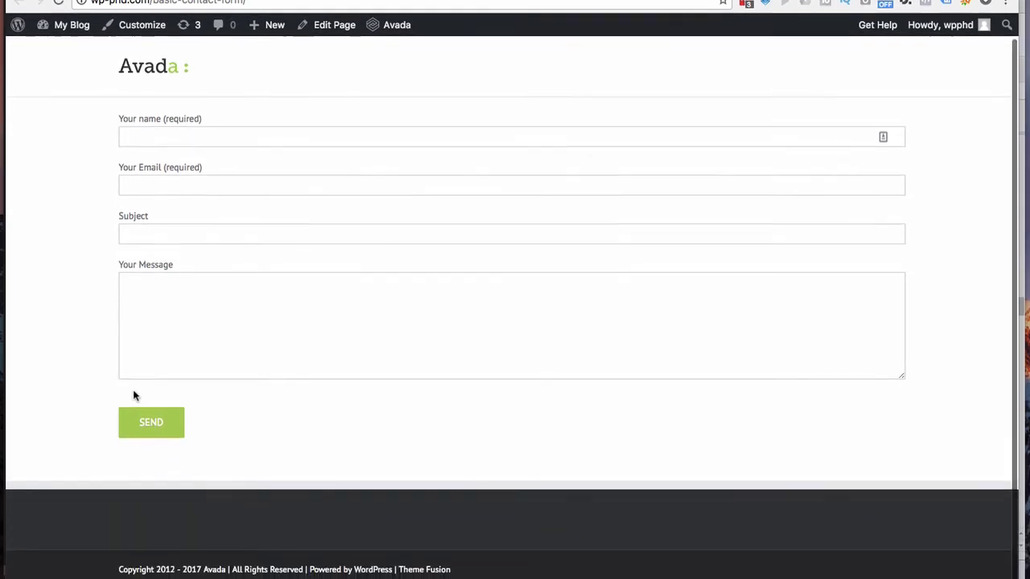
right_click(133, 452)
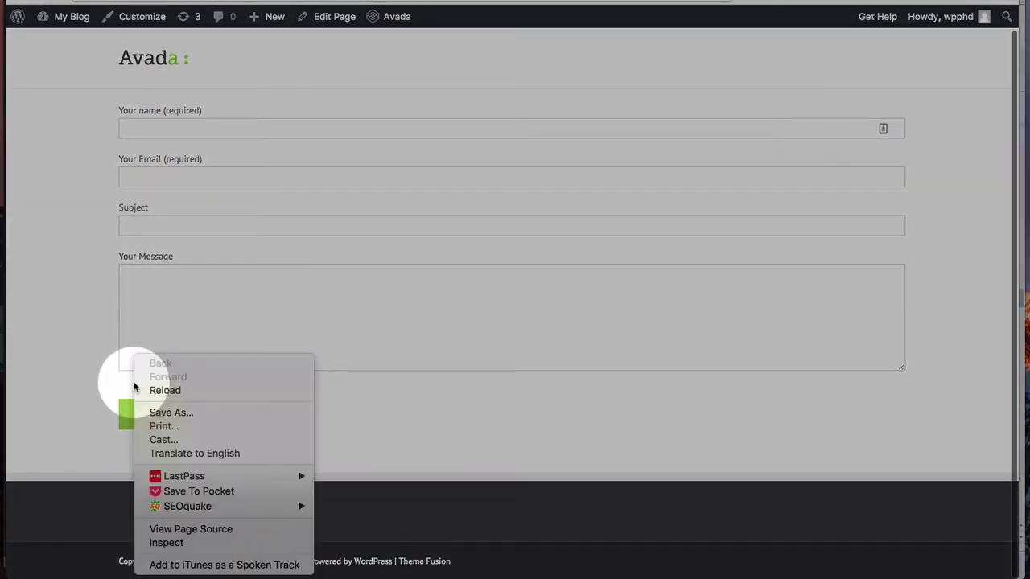
left_click(200, 544)
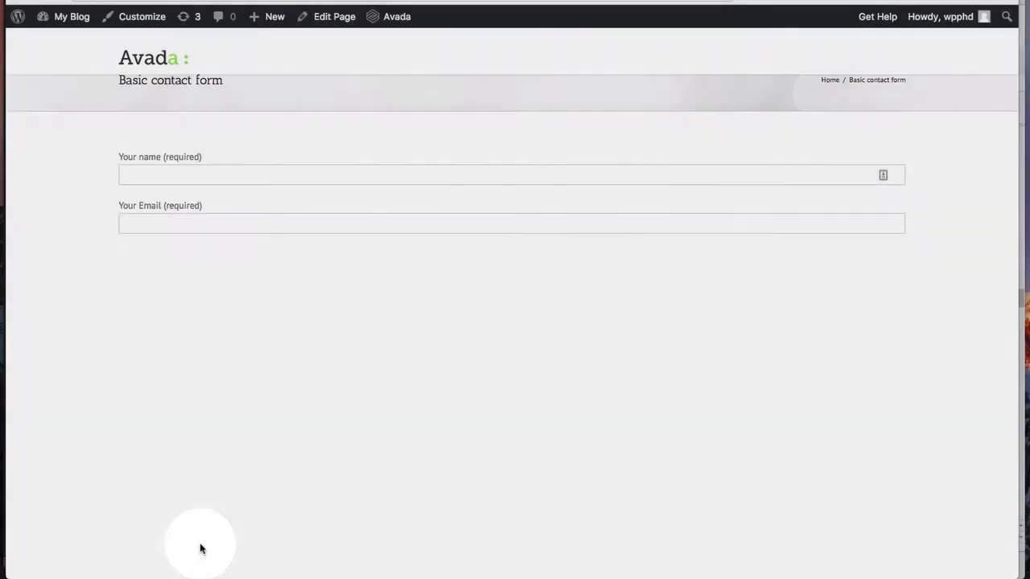
scroll(101, 208, "down", 5)
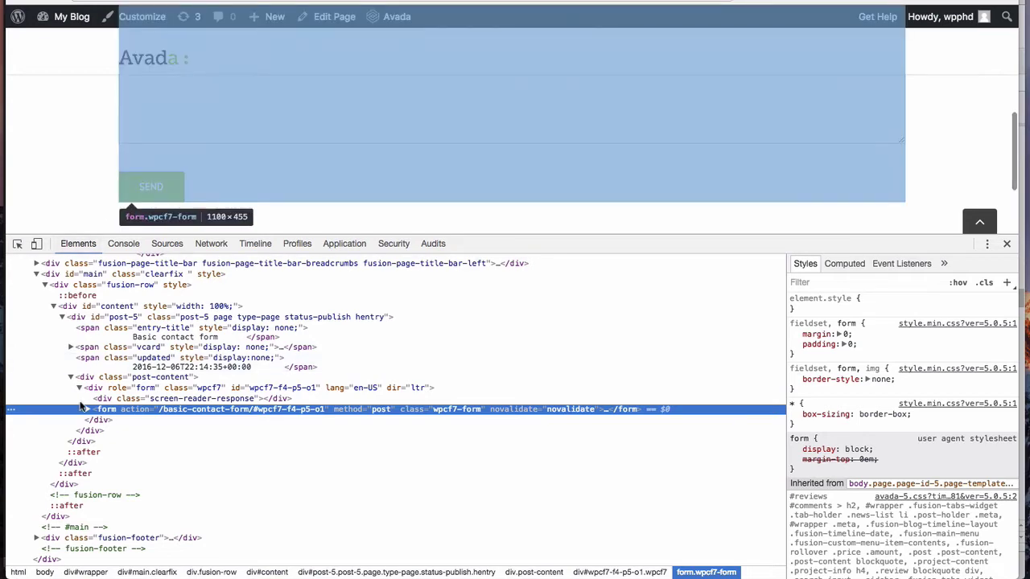
left_click(88, 410)
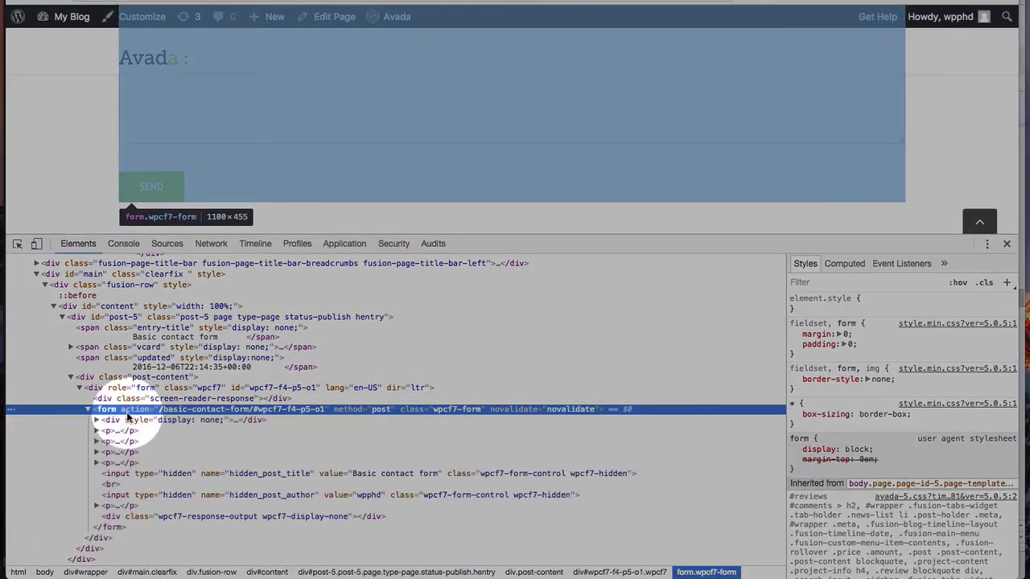
scroll(101, 463, "down", 1)
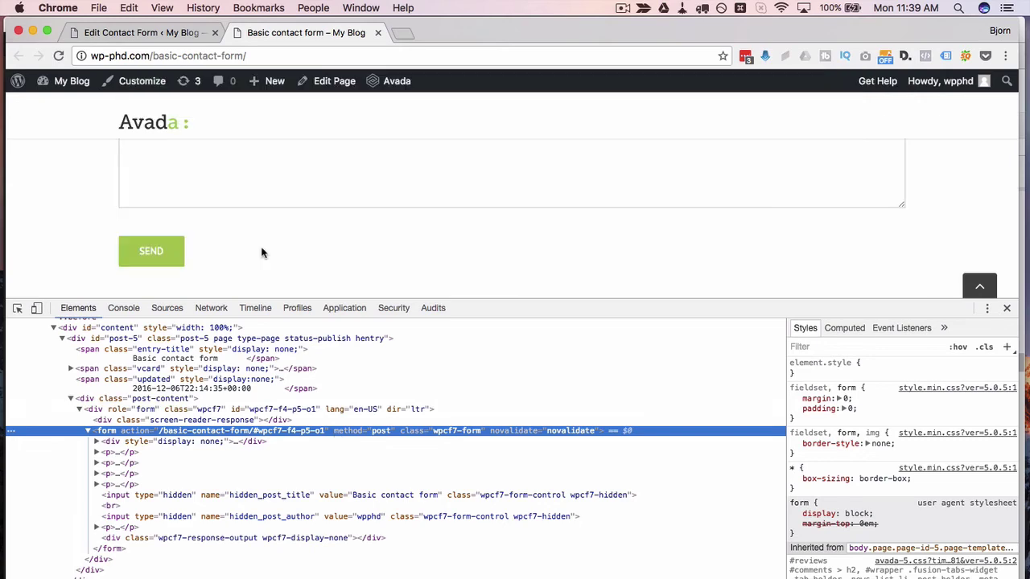
- Return to the contact form editor and open the form's mail settings at the message body
left_click(172, 34)
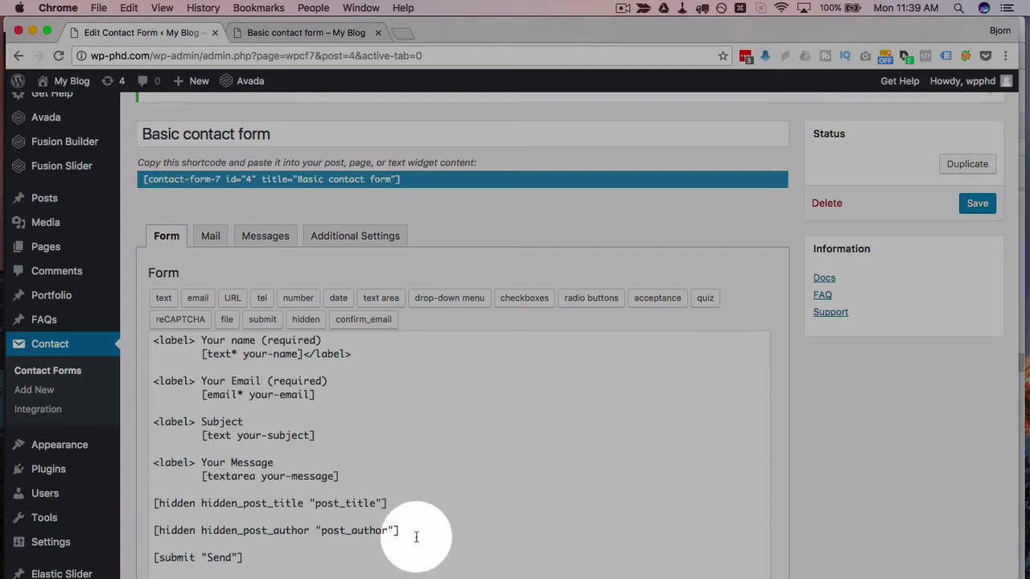
left_click_drag(413, 533, 37, 495)
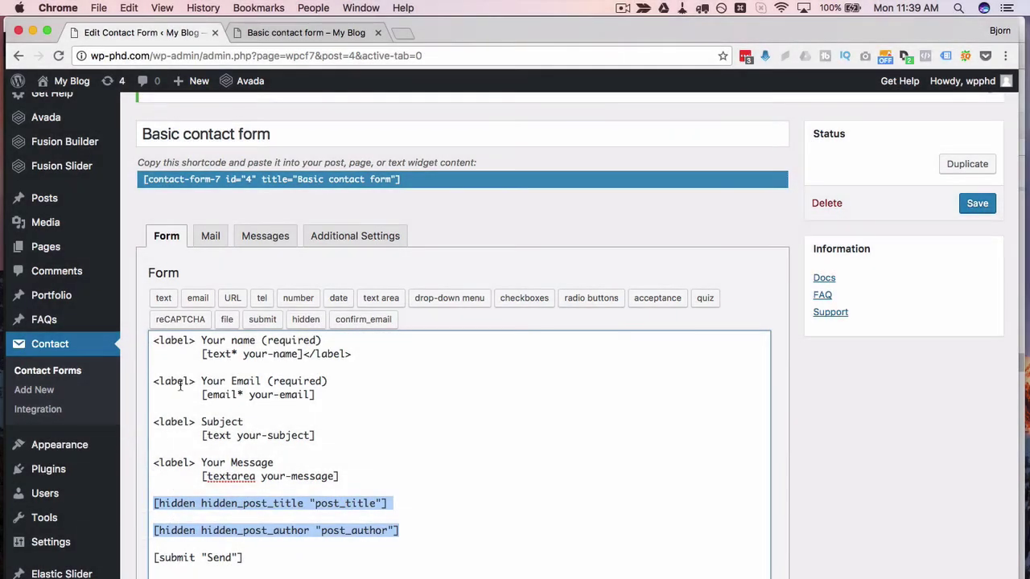
left_click(210, 238)
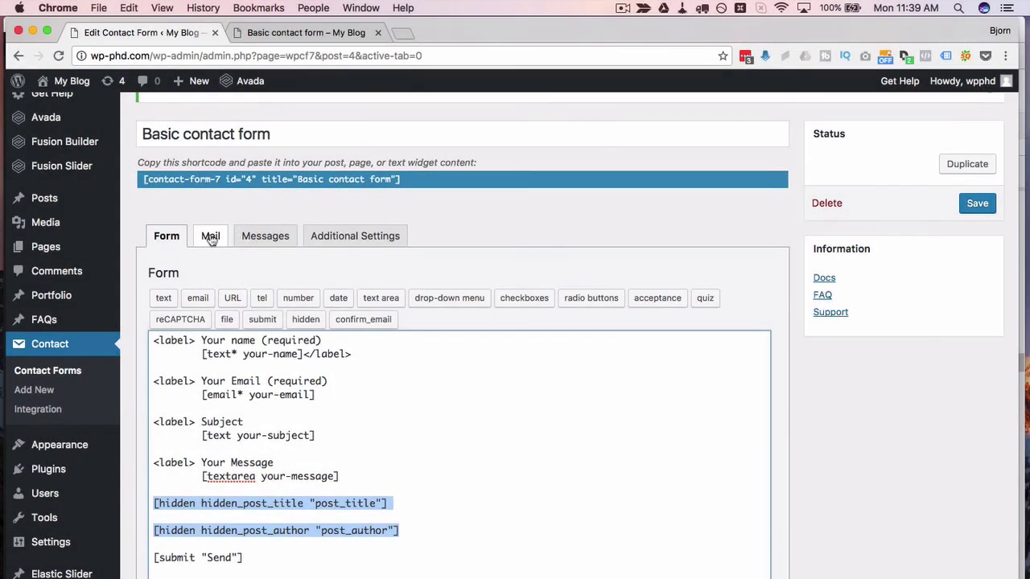
left_click(213, 239)
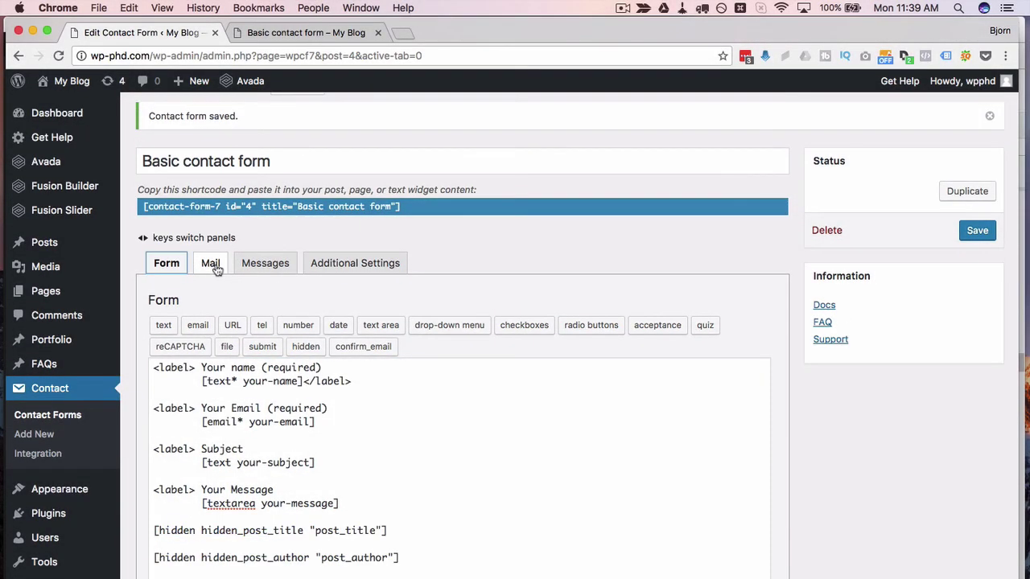
left_click(213, 266)
scroll(175, 344, "down", 3)
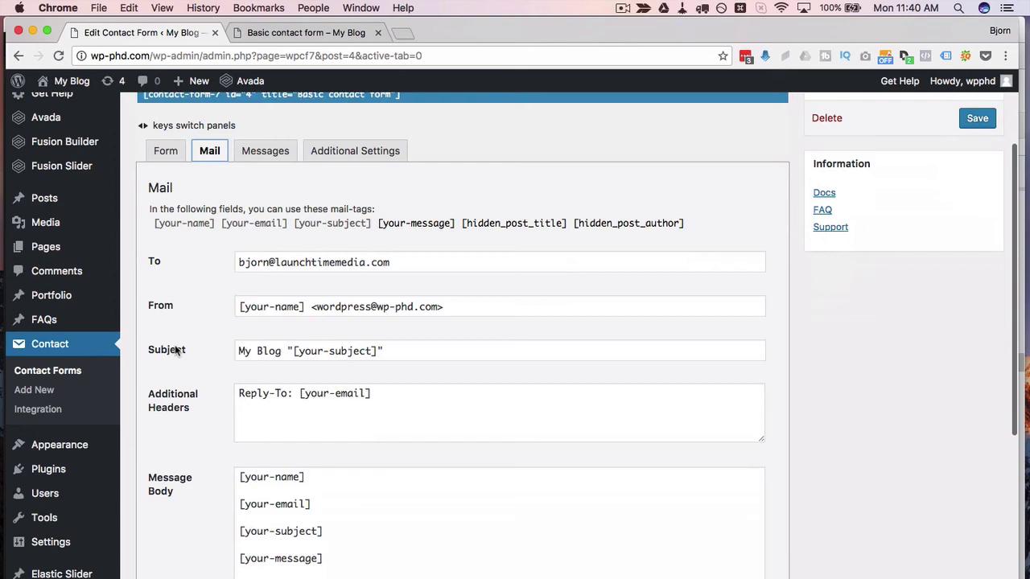
scroll(175, 345, "down", 3)
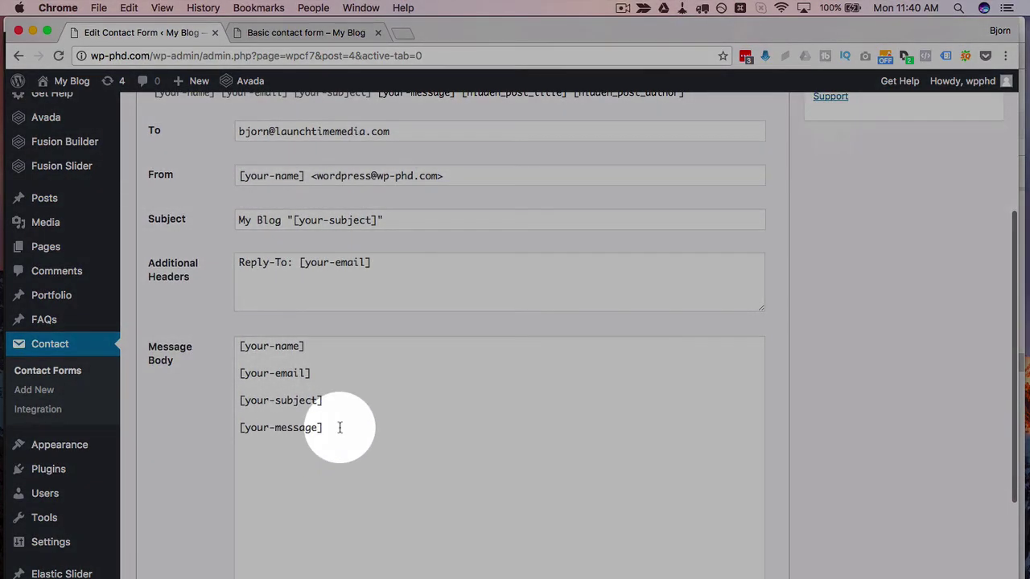
- Copy the [hidden_post_title] mail-tag into the message body on a new line below [your-message]
left_click(339, 428)
scroll(183, 367, "up", 2)
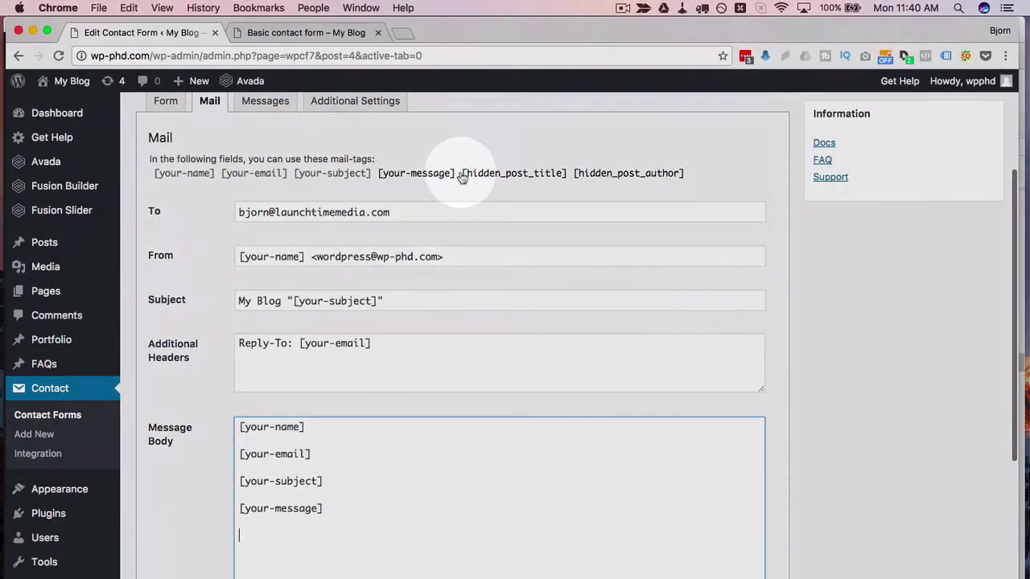
left_click_drag(462, 174, 567, 179)
key("cmd+c")
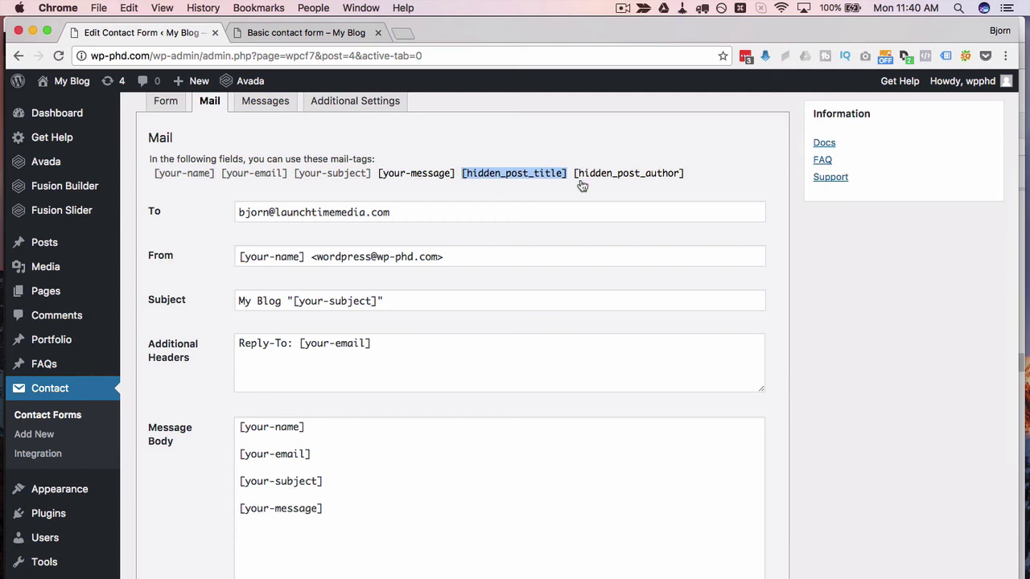
left_click(330, 533)
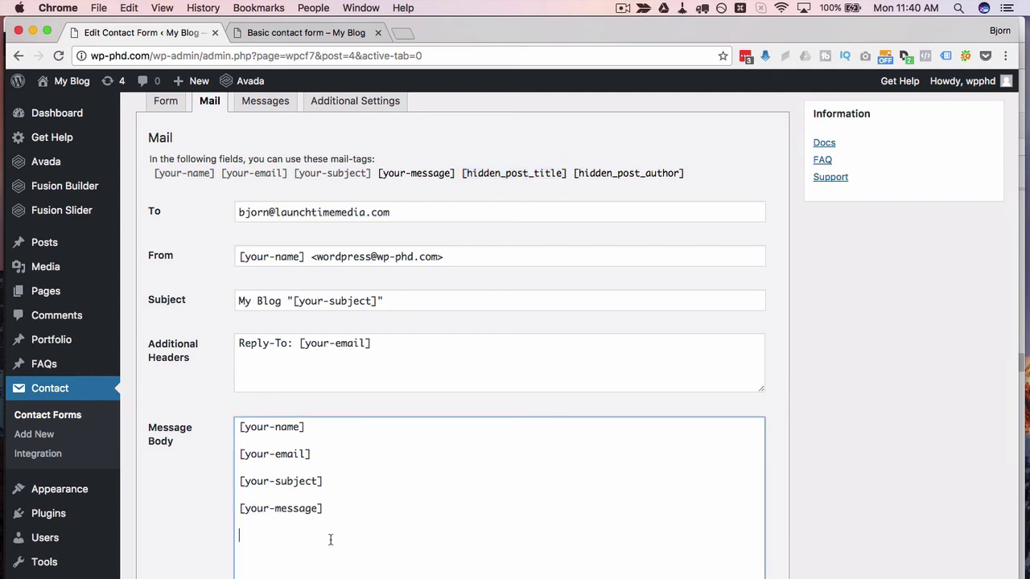
key("cmd+v")
- Add the [hidden_post_author] mail-tag to the message body, one blank line below [hidden_post_title]
left_click_drag(684, 173, 576, 174)
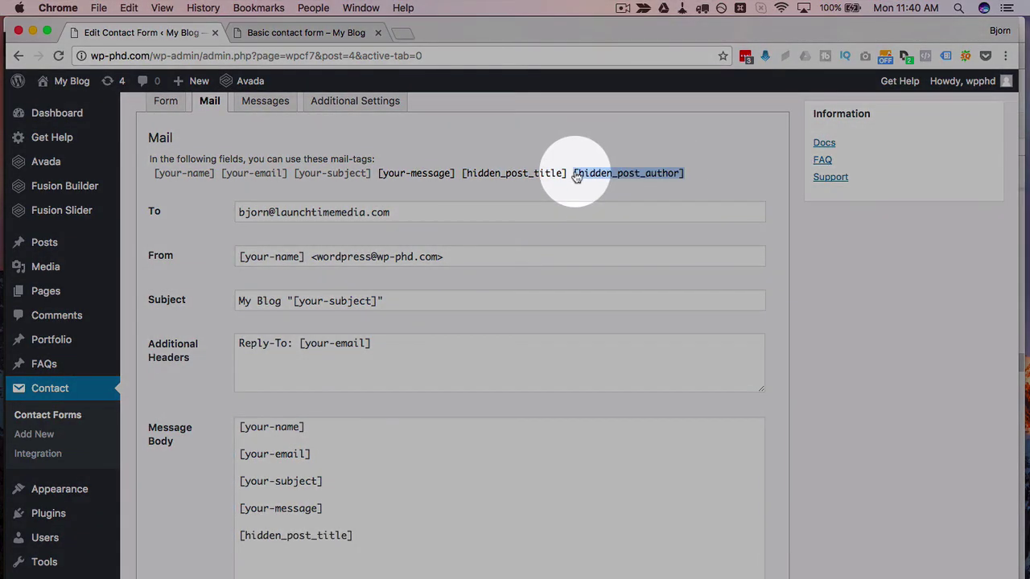
left_click(390, 532)
key("Return")
key("Return")
type("[hidden_post_author]")
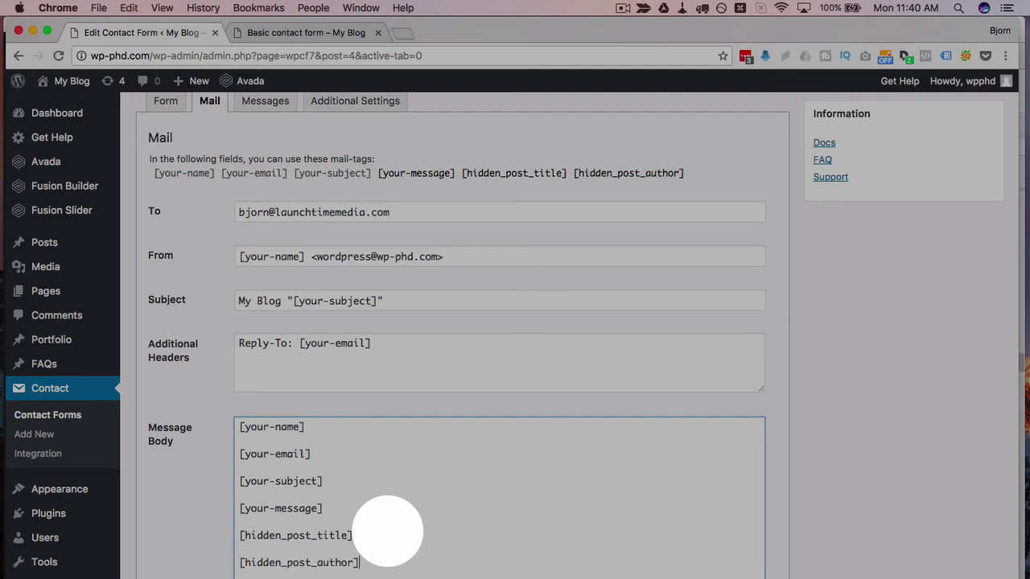
- Save the contact form with the updated mail template
scroll(230, 539, "down", 3)
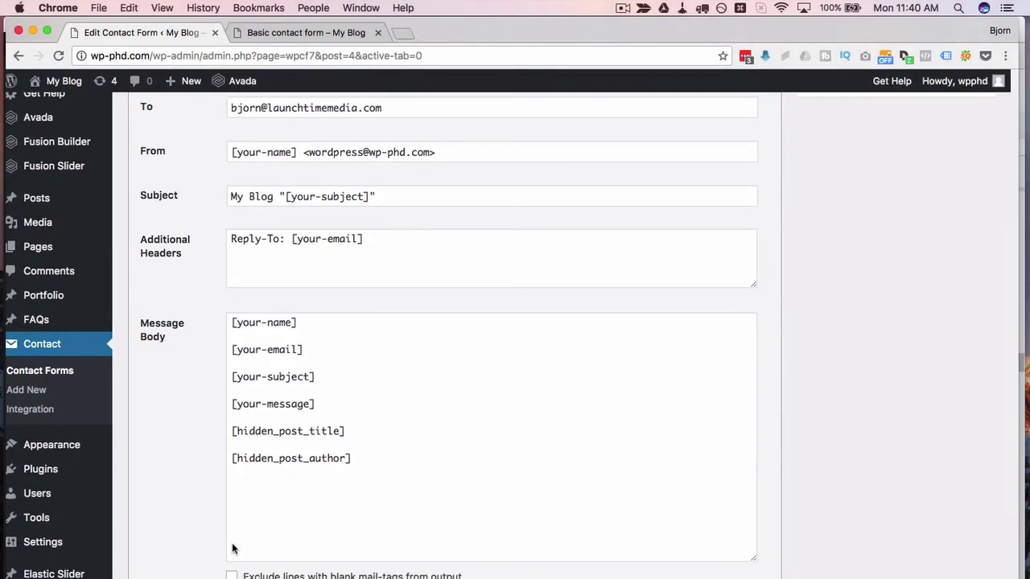
scroll(231, 549, "up", 5)
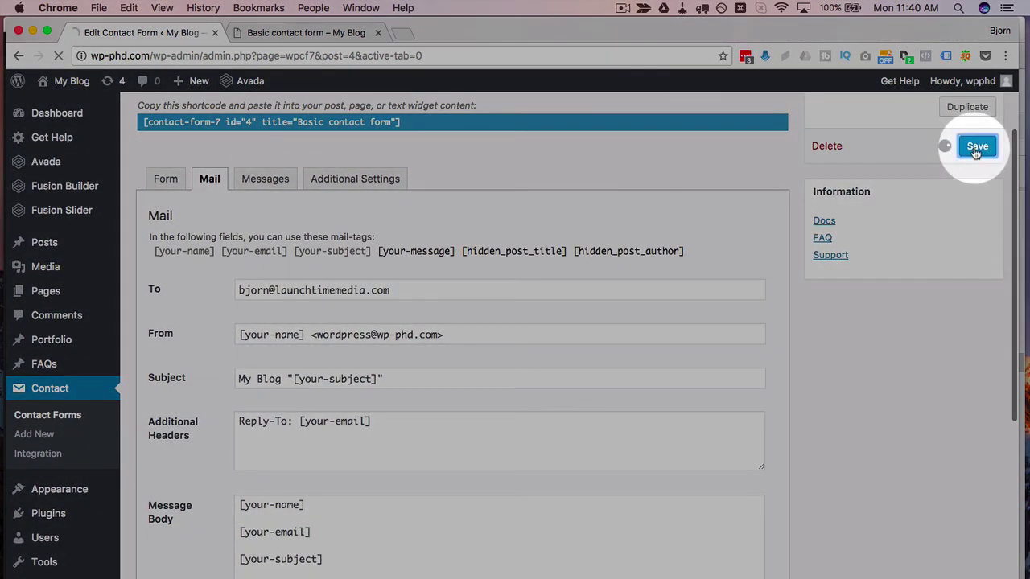
left_click(976, 145)
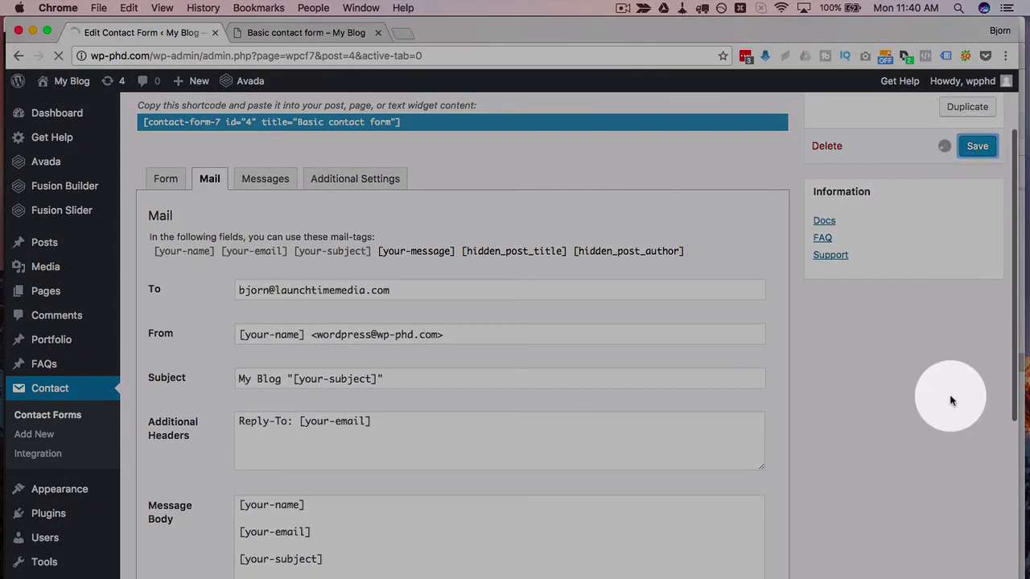